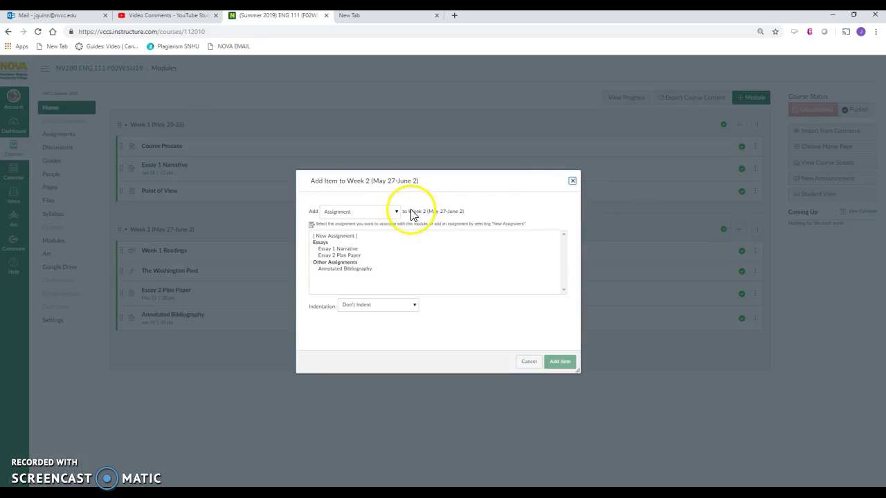
# Add a new quiz named "Week 1 Quiz" to the Week 2 (May 27-June 2) module
pyautogui.click(397, 215)
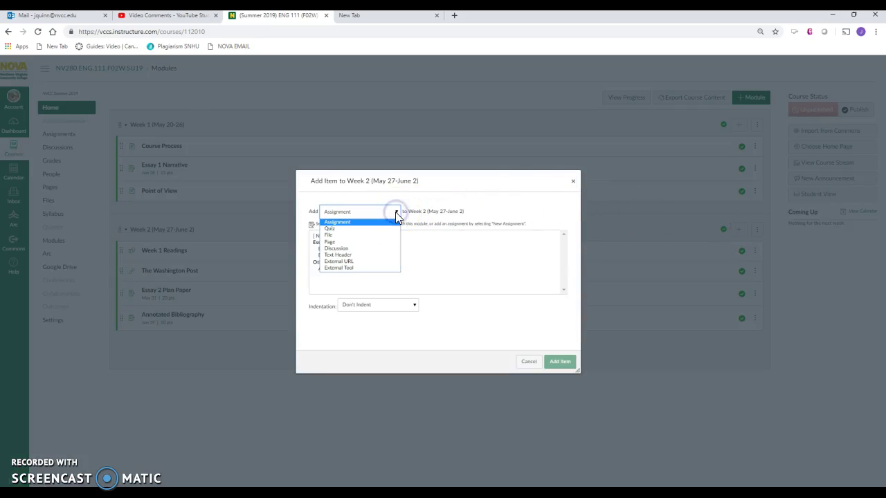
pyautogui.click(359, 228)
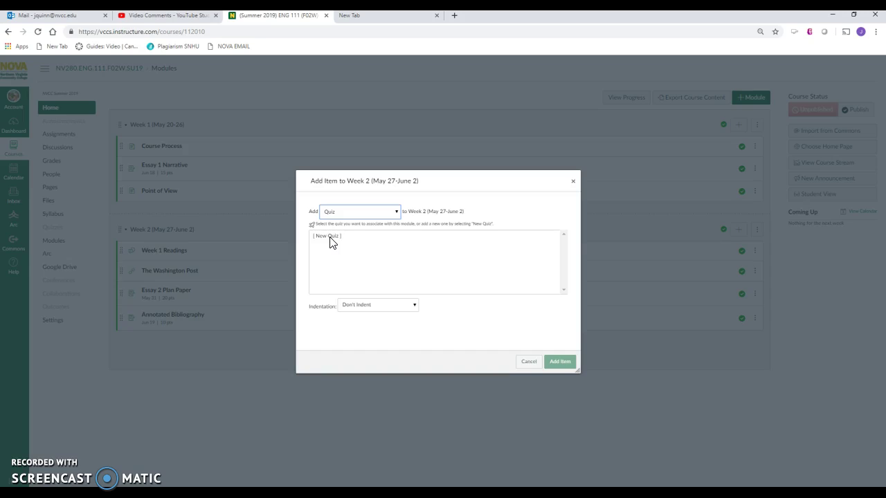
pyautogui.click(330, 238)
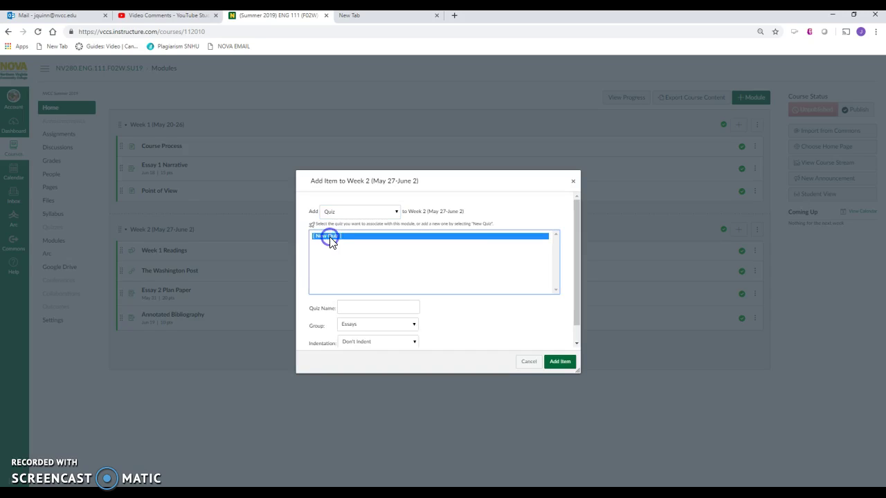
pyautogui.click(398, 307)
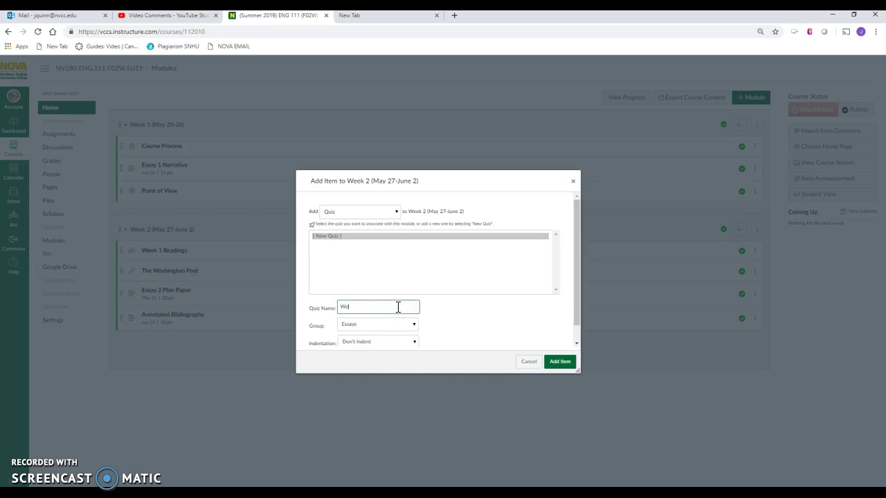
pyautogui.click(560, 361)
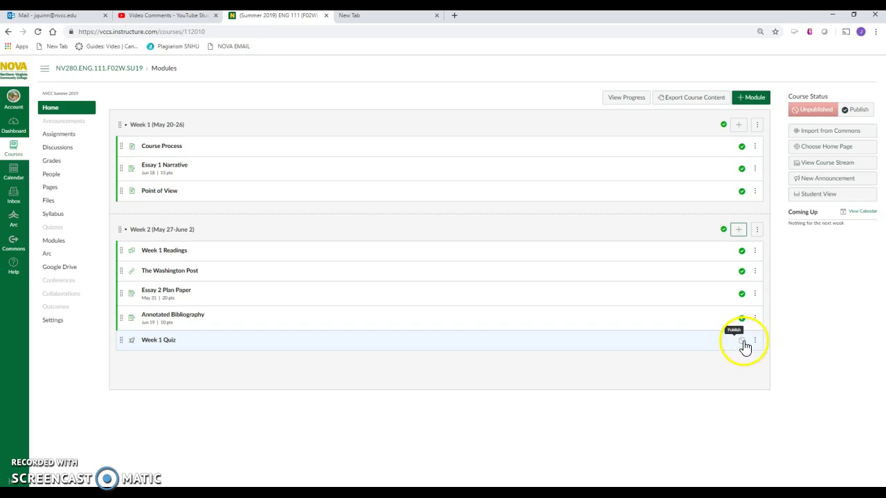
# Open Week 1 Quiz for editing and enter the instructions "This is a 20-minute Multiple Choice Quiz..."
pyautogui.click(157, 344)
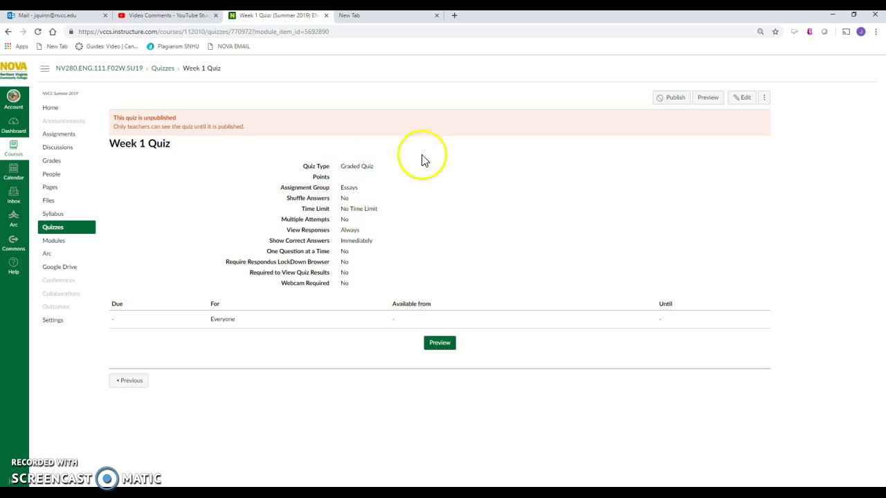
pyautogui.click(746, 101)
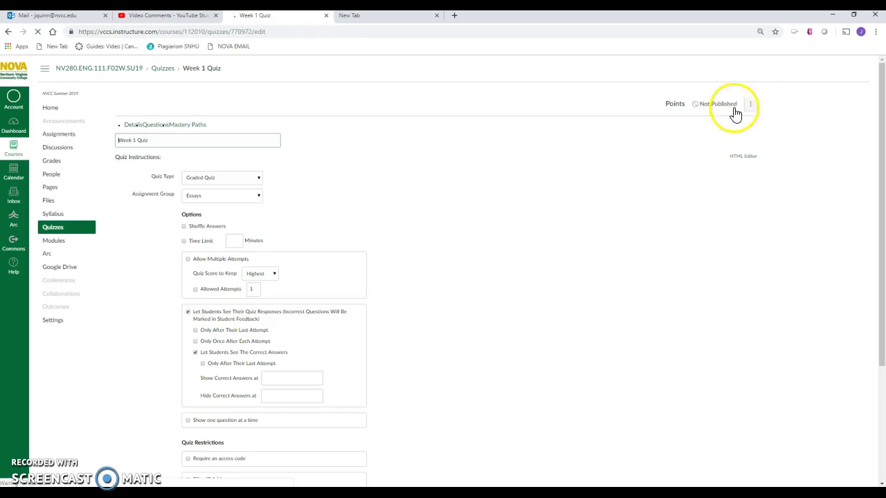
pyautogui.click(203, 231)
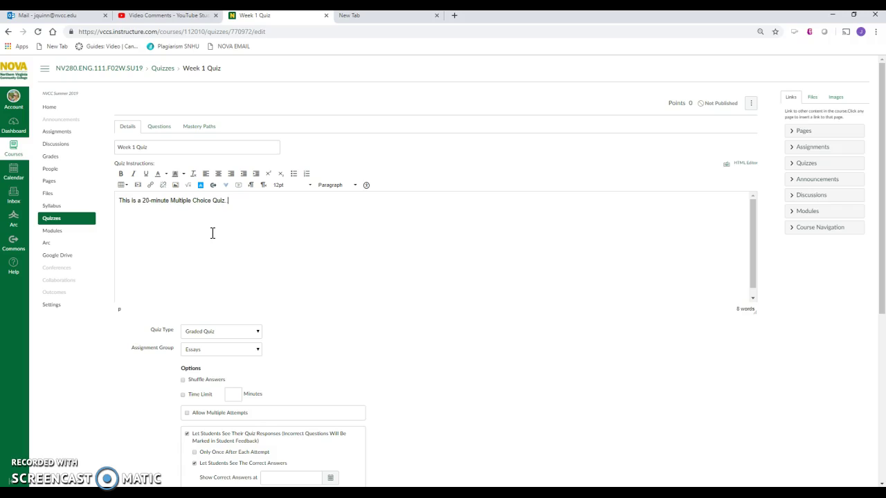
# Choose Graded Quiz as the quiz type, enable shuffled answers and set a time limit of 20 minutes
pyautogui.scroll(-1, 883, 196)
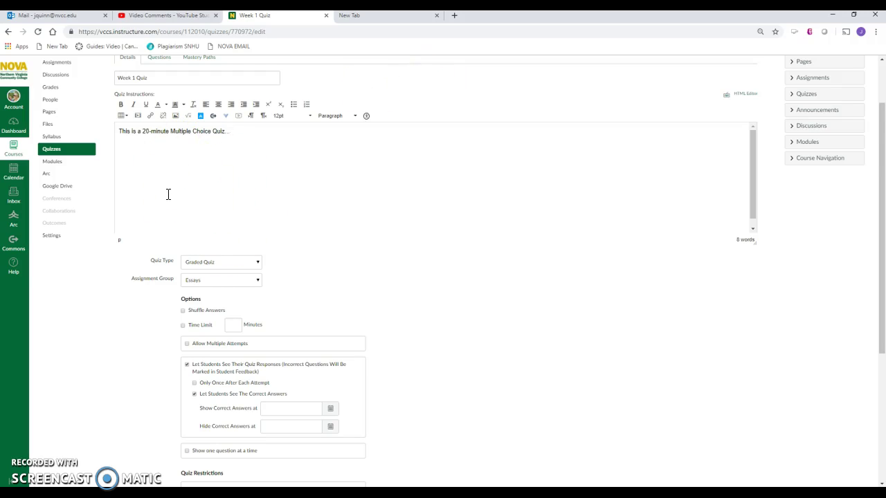
pyautogui.click(210, 263)
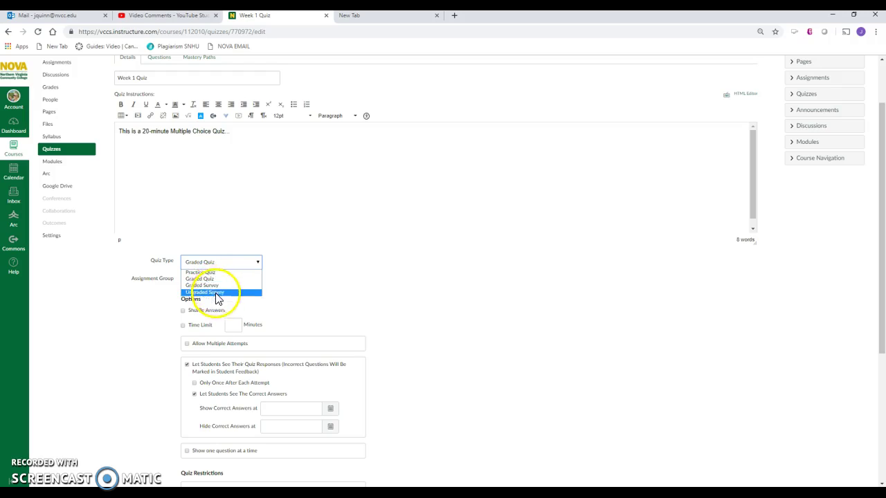
pyautogui.click(214, 280)
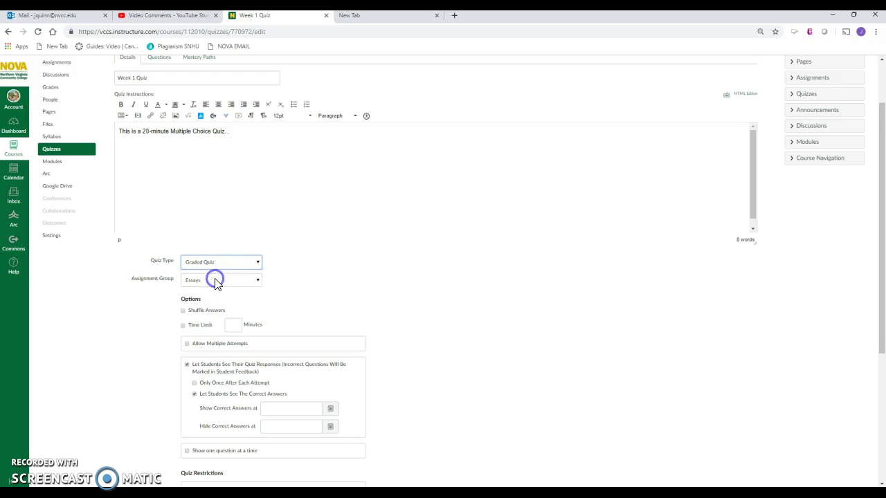
pyautogui.click(183, 311)
pyautogui.click(183, 326)
# Stop students from seeing the correct answers and save the quiz settings
pyautogui.moveTo(877, 277); pyautogui.dragTo(881, 360)
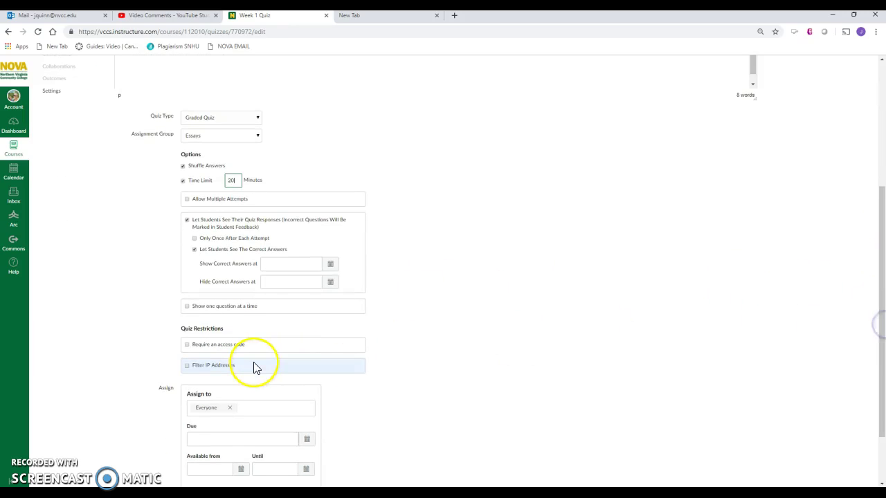
pyautogui.click(195, 250)
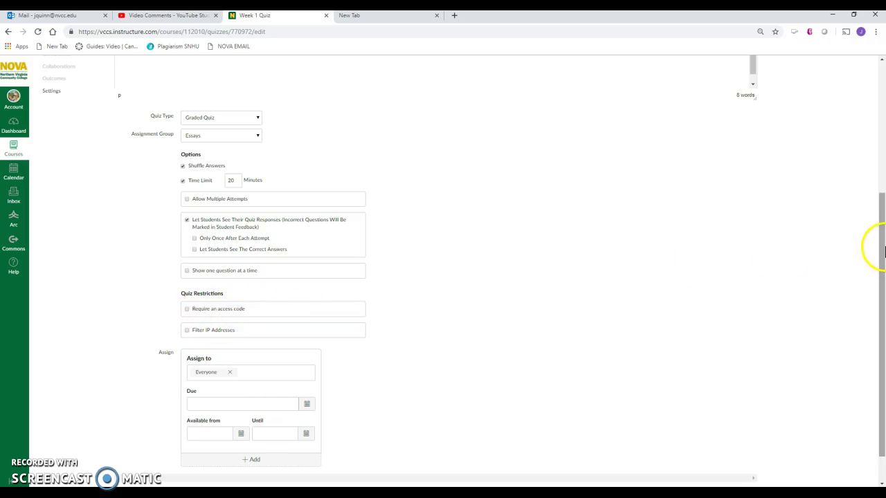
pyautogui.moveTo(879, 278); pyautogui.dragTo(879, 301)
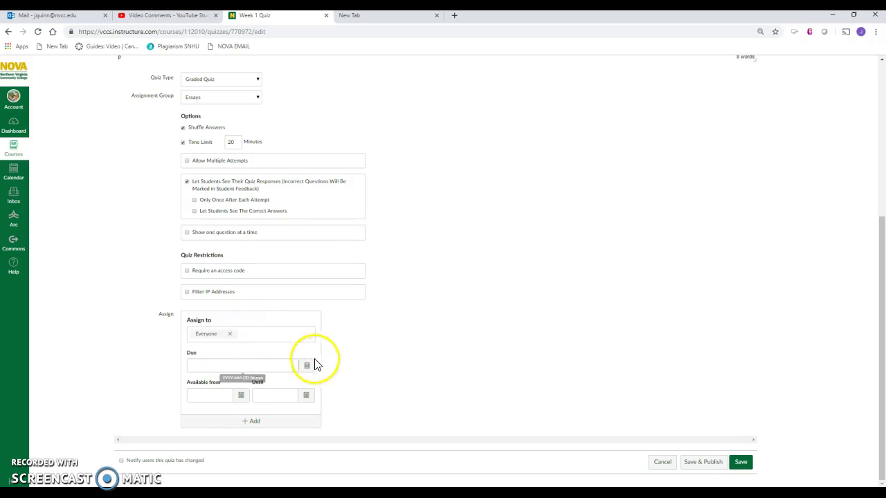
pyautogui.click(743, 466)
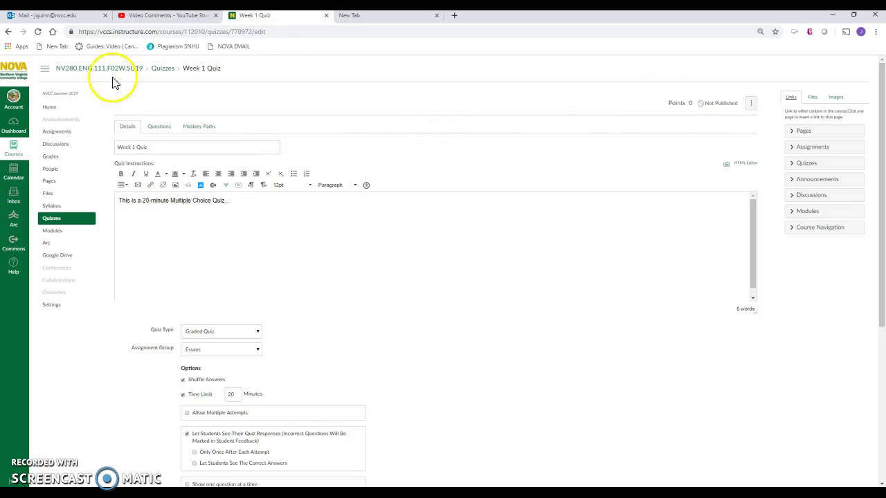
# Reopen Week 1 Quiz from the course modules for editing and show its questions
pyautogui.click(53, 234)
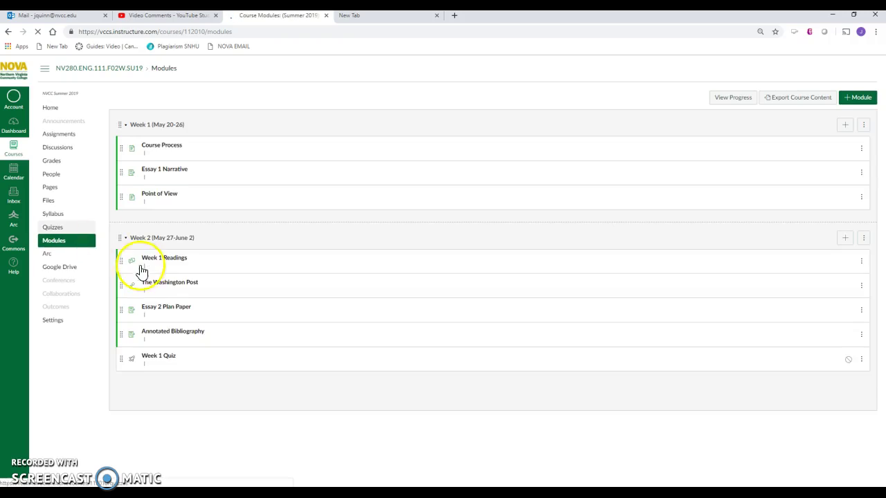
pyautogui.click(153, 344)
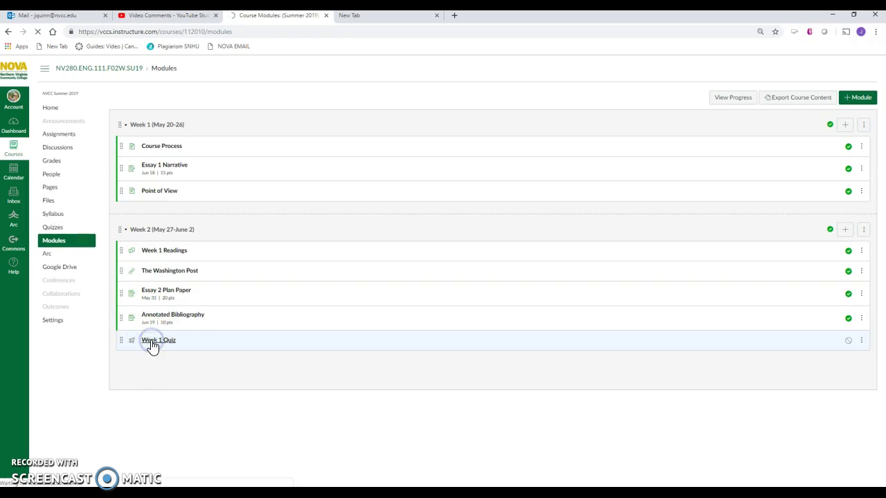
pyautogui.click(155, 321)
pyautogui.click(743, 98)
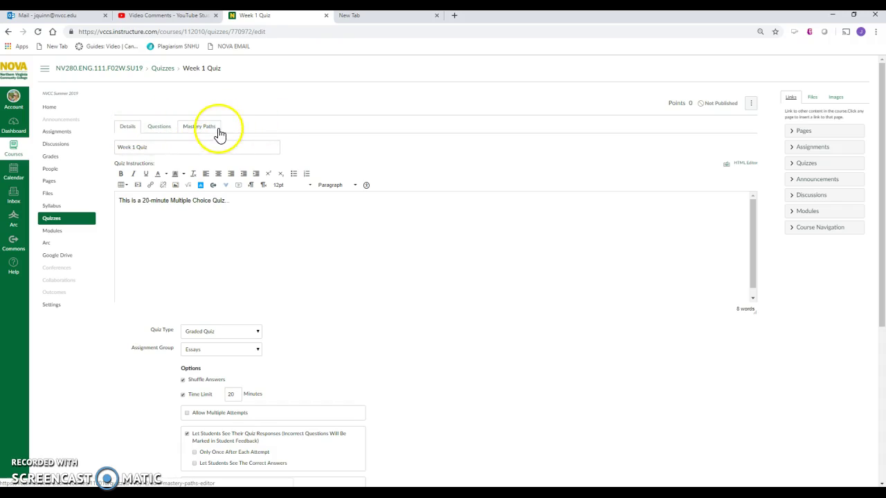
pyautogui.click(164, 133)
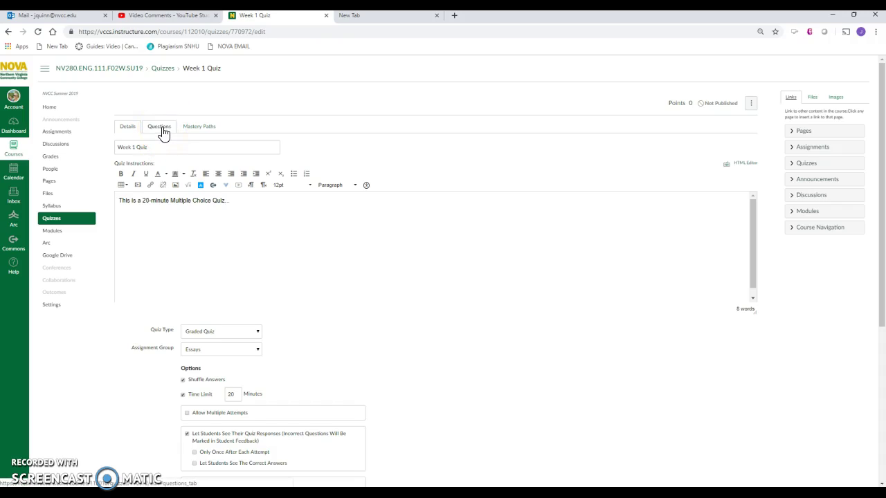
pyautogui.click(163, 133)
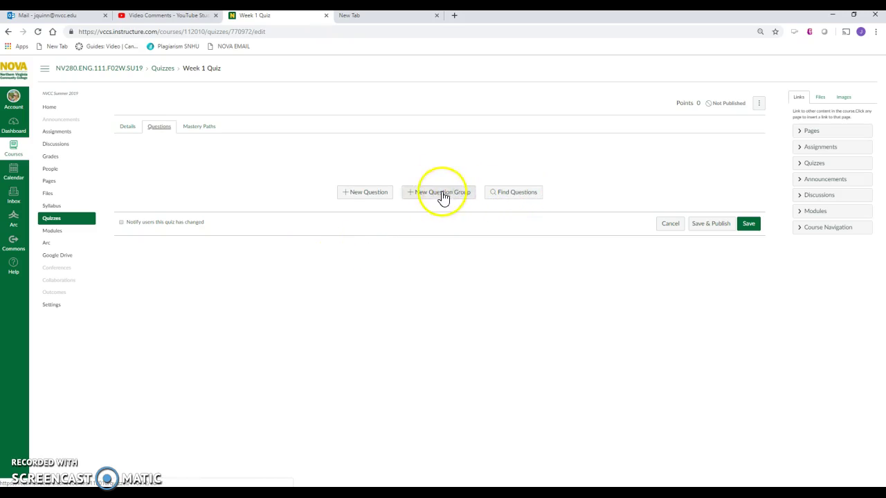
# Add a Multiple Choice question reading "Which football team will win the 2020 SuperBowl?"
pyautogui.click(376, 197)
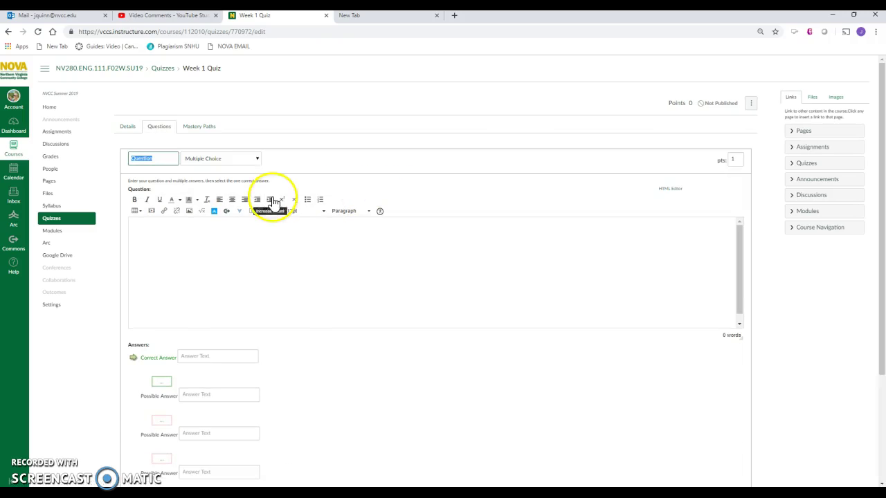
pyautogui.click(234, 159)
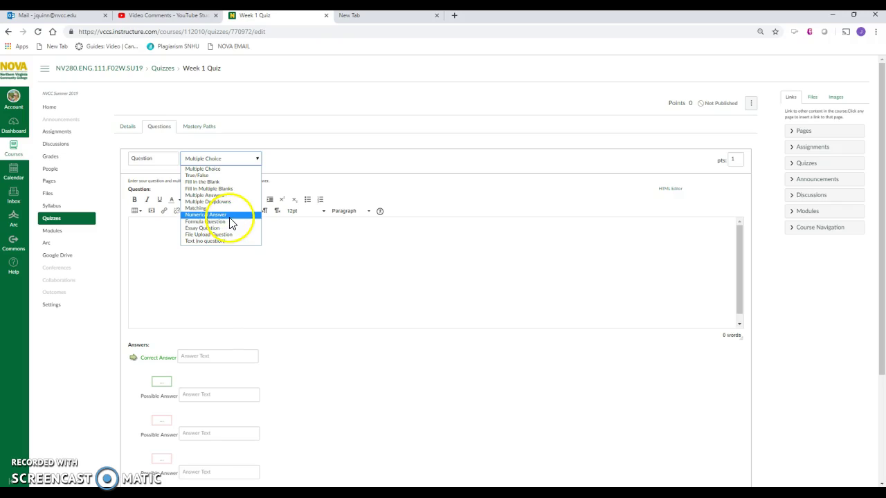
pyautogui.click(231, 275)
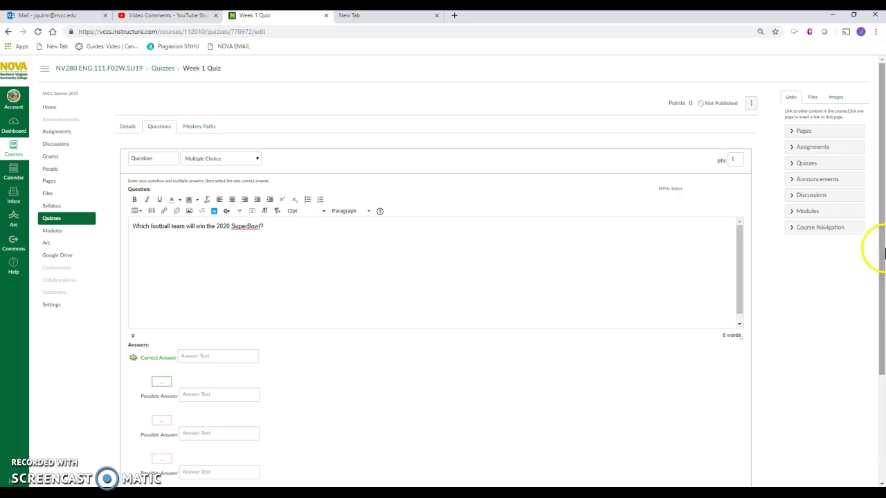
# Enter Broncos as the correct answer and Pats, Dolphins and Jets as the other possible answers, and update the question
pyautogui.moveTo(882, 253); pyautogui.dragTo(882, 308)
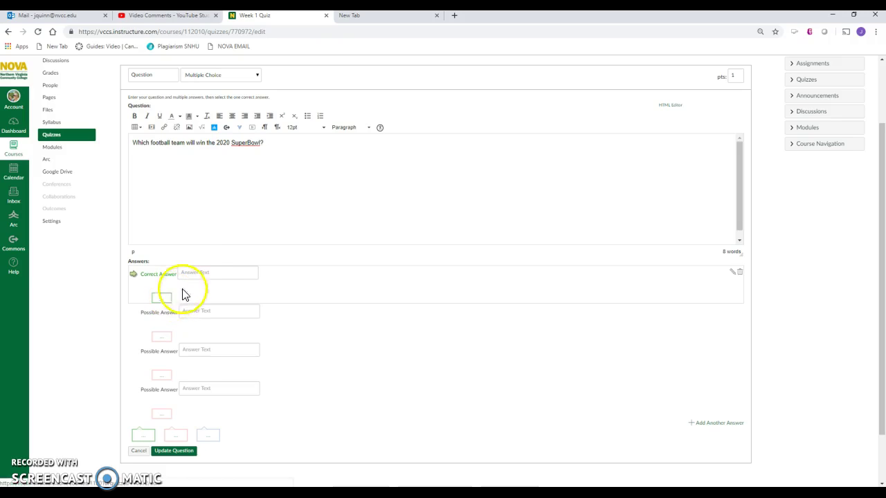
pyautogui.click(198, 275)
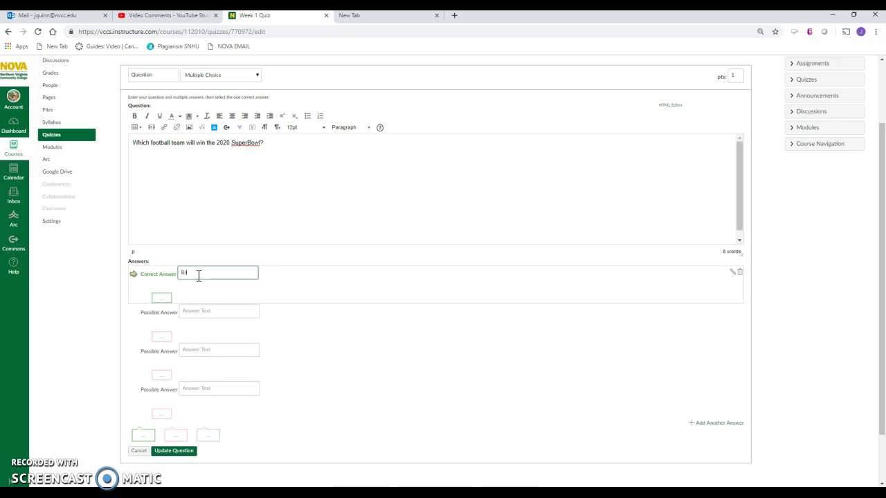
pyautogui.click(200, 312)
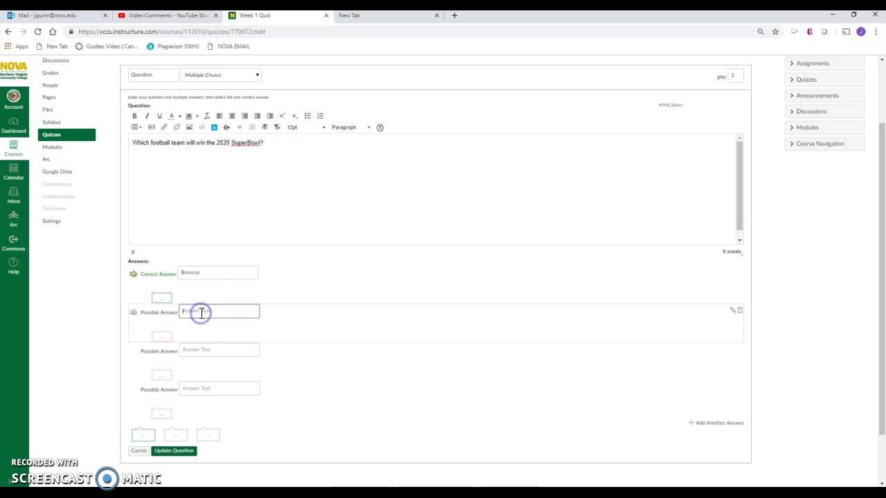
pyautogui.click(206, 350)
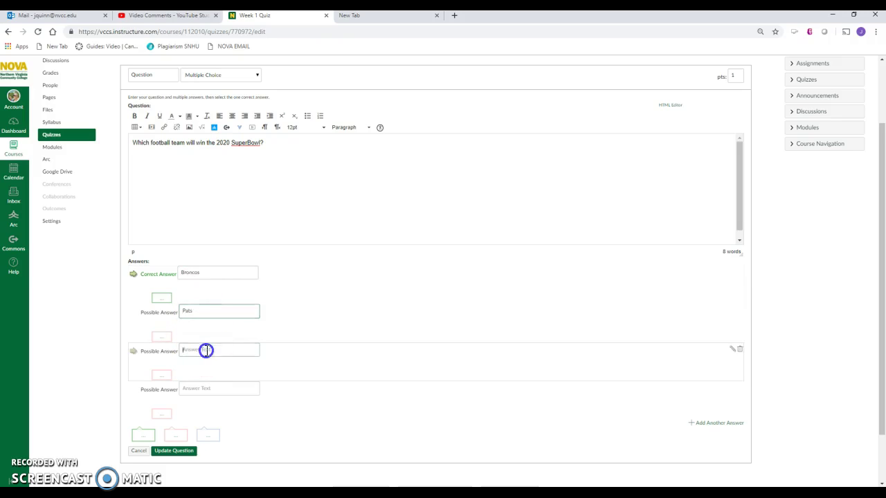
pyautogui.write('Dolphins')
pyautogui.click(224, 391)
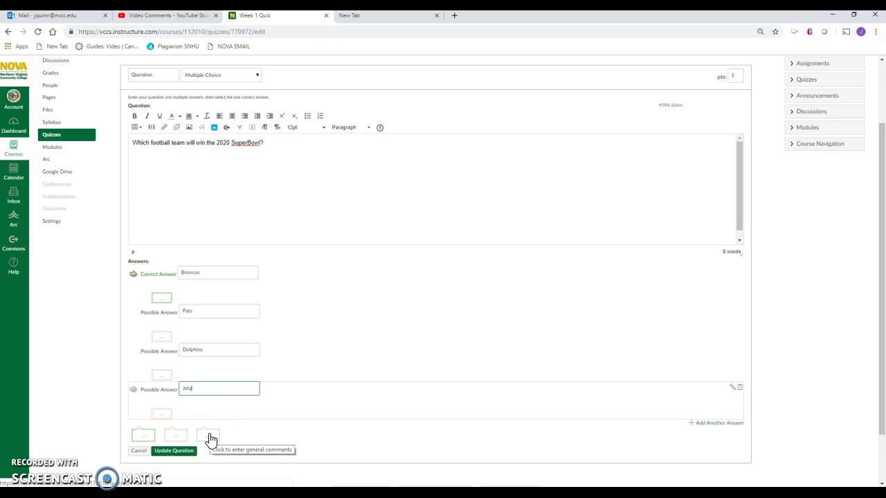
pyautogui.moveTo(882, 356); pyautogui.dragTo(882, 400)
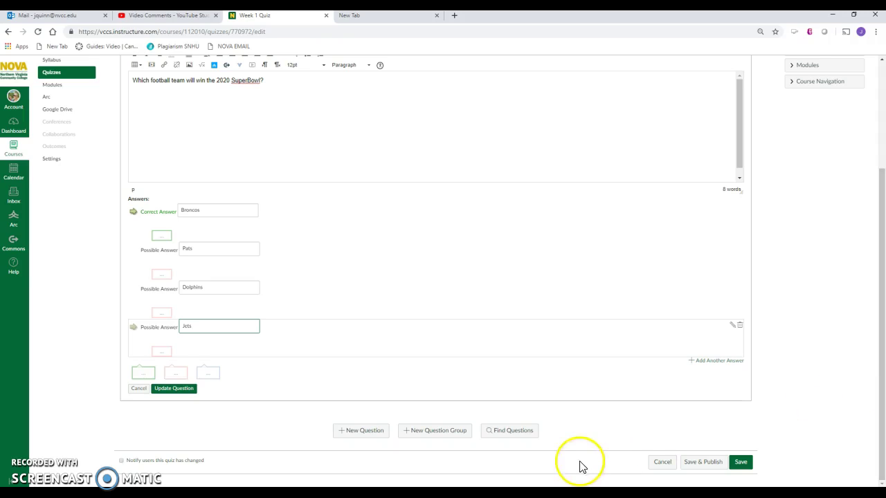
pyautogui.click(178, 391)
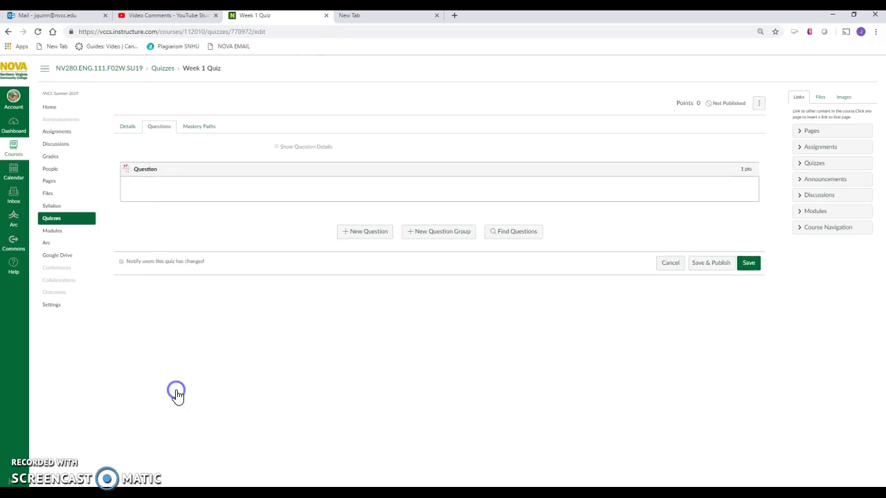
pyautogui.moveTo(187, 187)
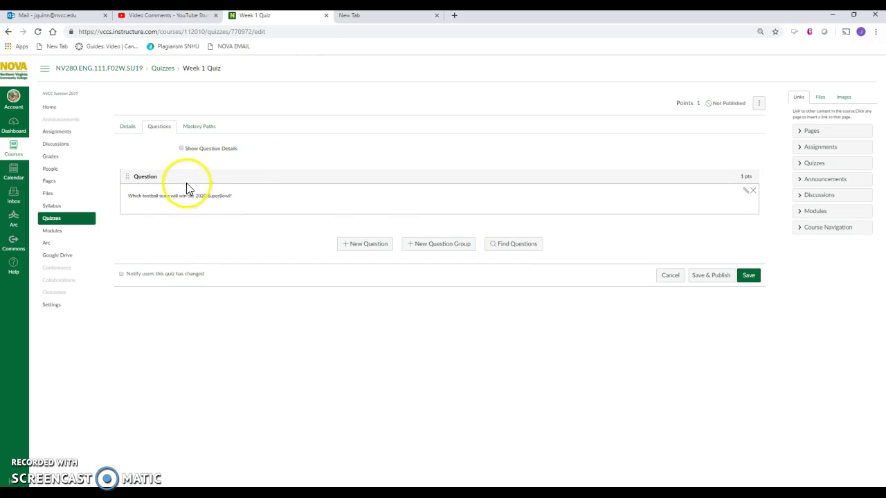
pyautogui.click(388, 201)
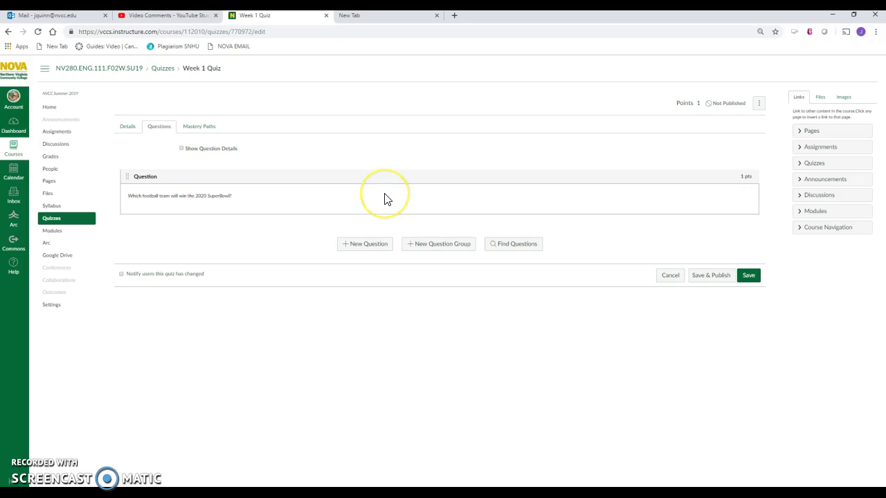
pyautogui.click(369, 243)
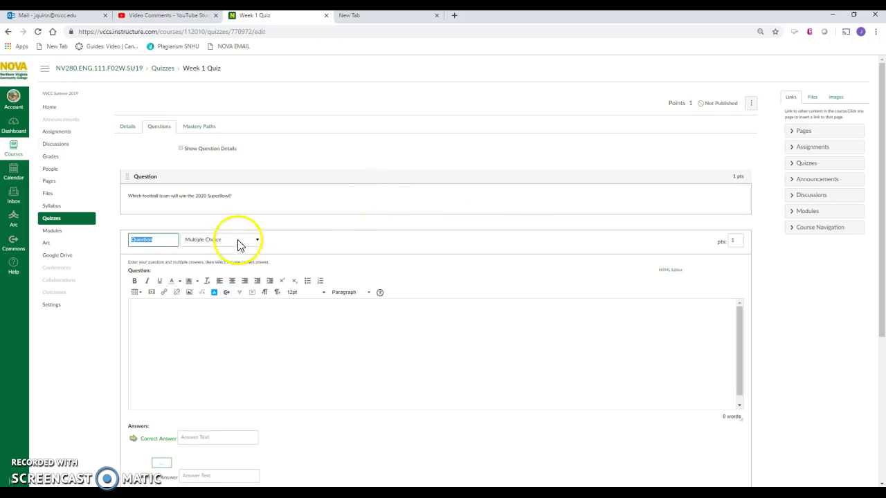
pyautogui.click(238, 245)
pyautogui.click(234, 257)
pyautogui.click(238, 337)
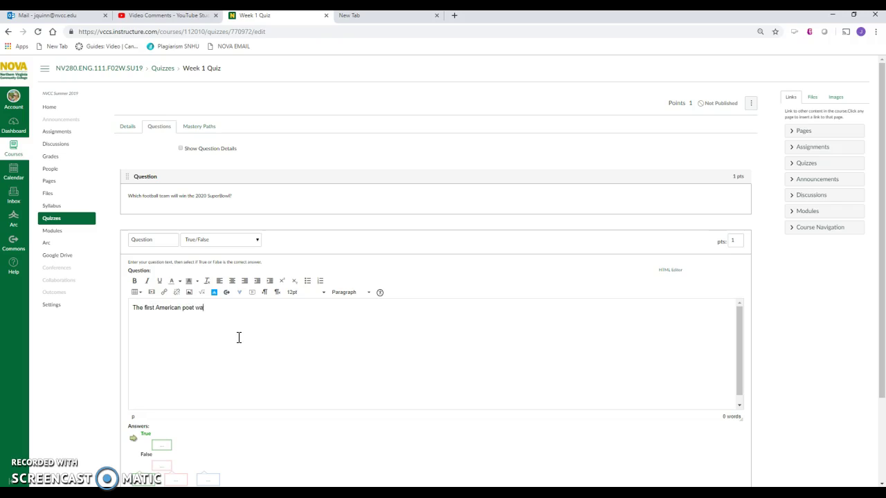
pyautogui.moveTo(883, 231); pyautogui.dragTo(882, 314)
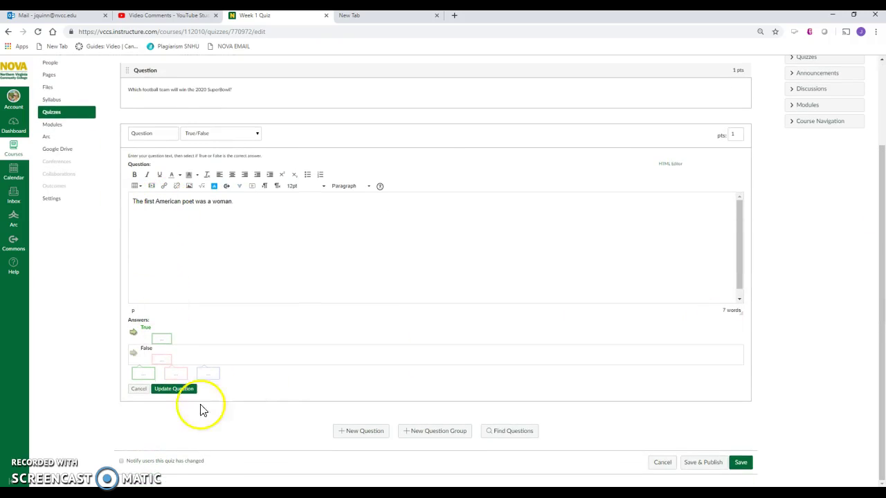
pyautogui.click(162, 340)
pyautogui.click(230, 410)
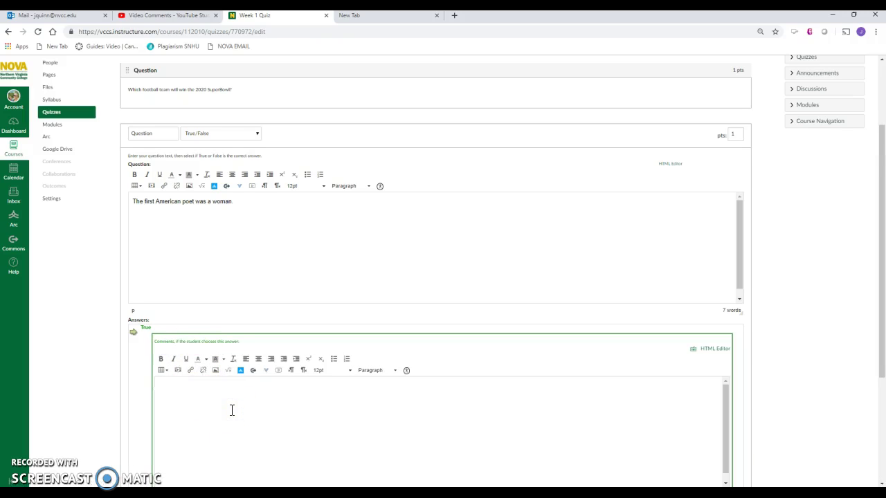
pyautogui.click(146, 325)
pyautogui.scroll(-3, 850, 233)
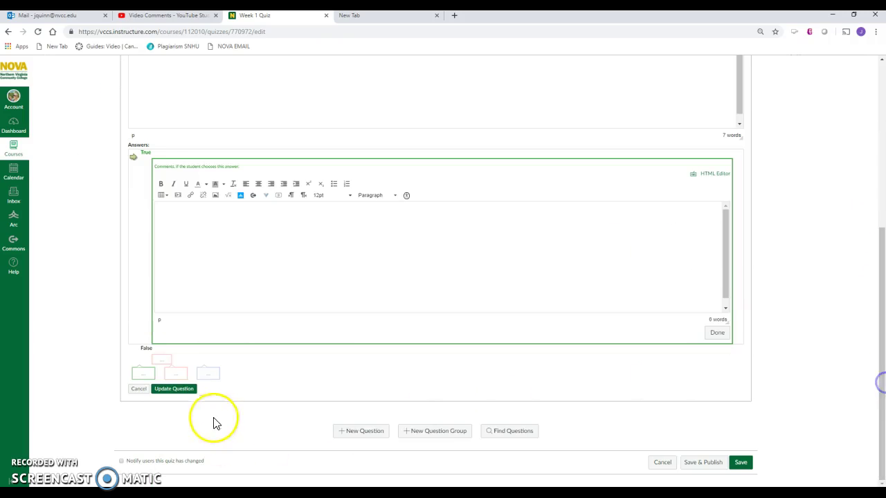
pyautogui.click(136, 389)
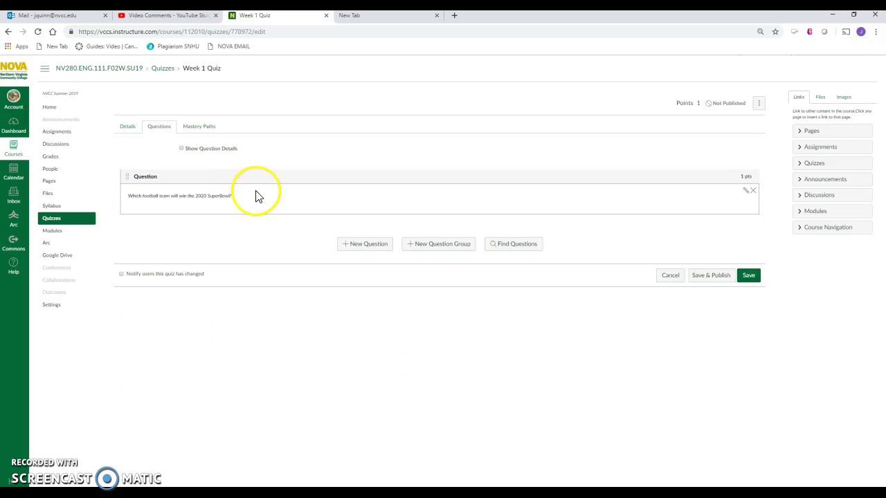
# Add a True/False question reading "The first published American poet was a woman."
pyautogui.click(374, 245)
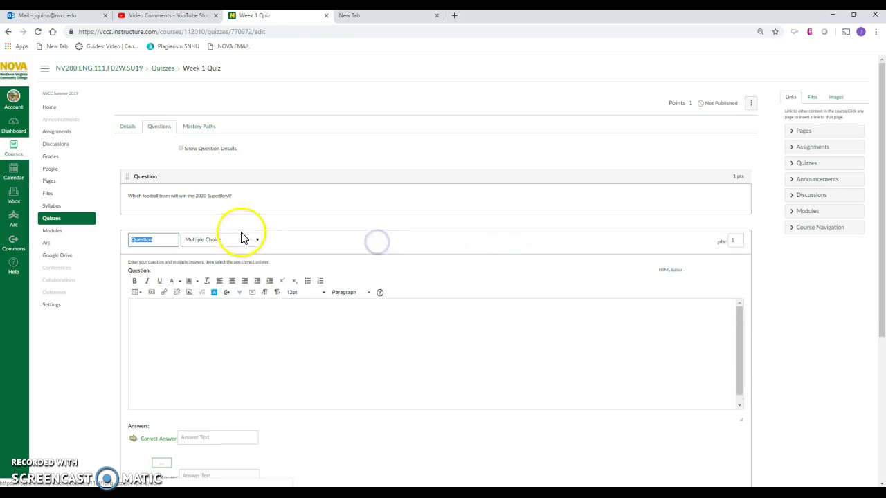
pyautogui.click(228, 240)
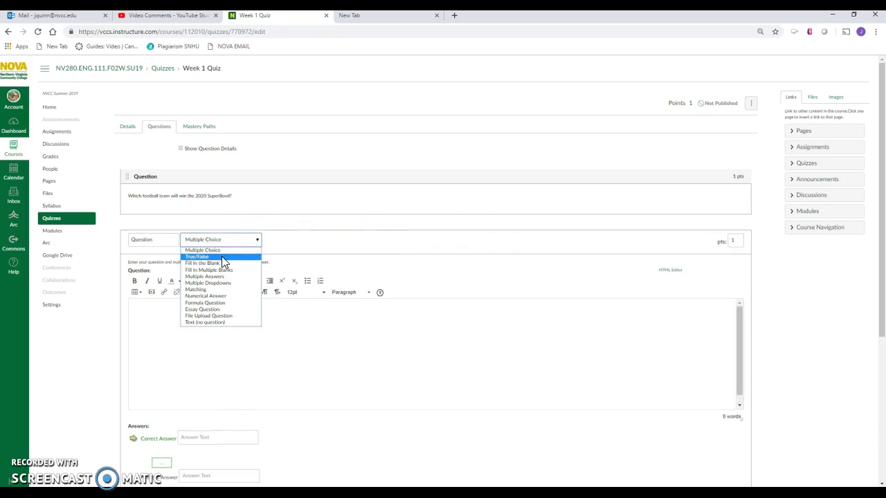
pyautogui.click(221, 256)
pyautogui.click(229, 324)
pyautogui.write('The first published American p')
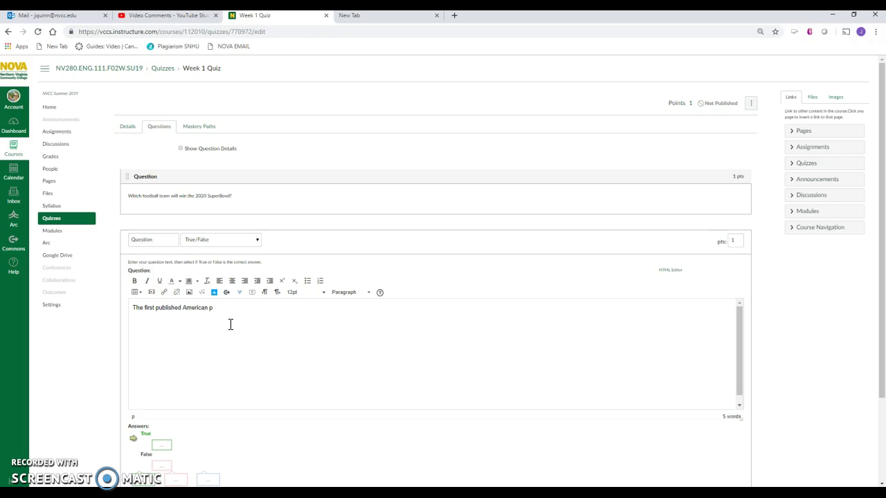
pyautogui.write('oet was a woman.')
# Mark True as the correct answer to the American poet question and update the question
pyautogui.scroll(-3, 380, 296)
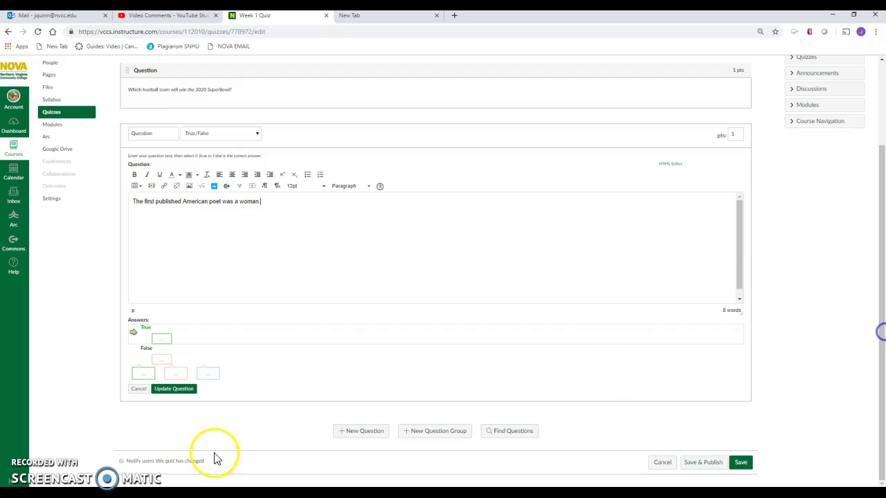
pyautogui.click(133, 355)
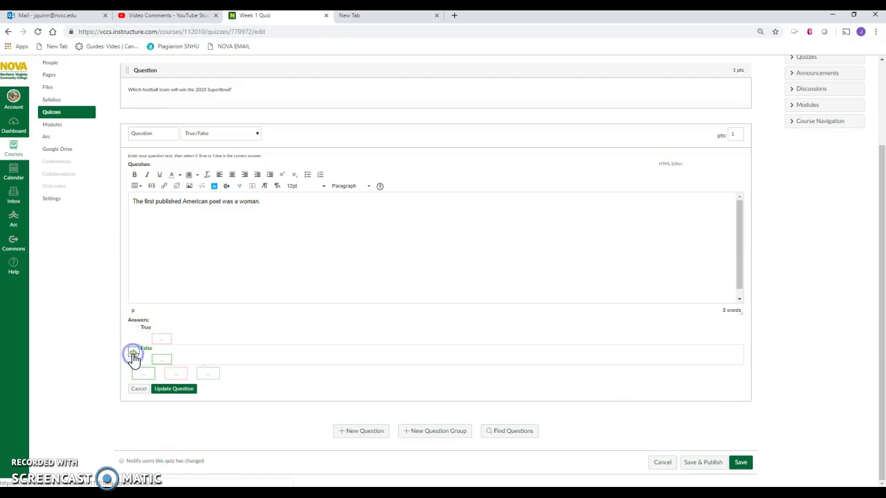
pyautogui.click(134, 332)
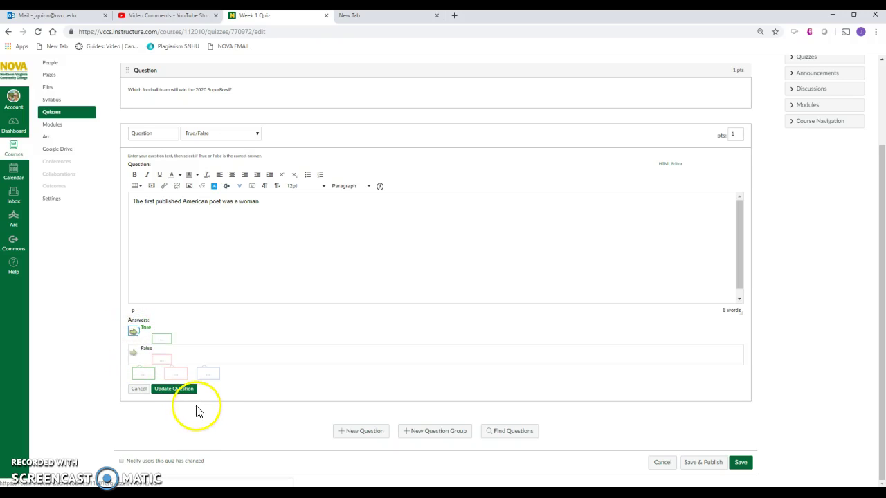
pyautogui.click(175, 389)
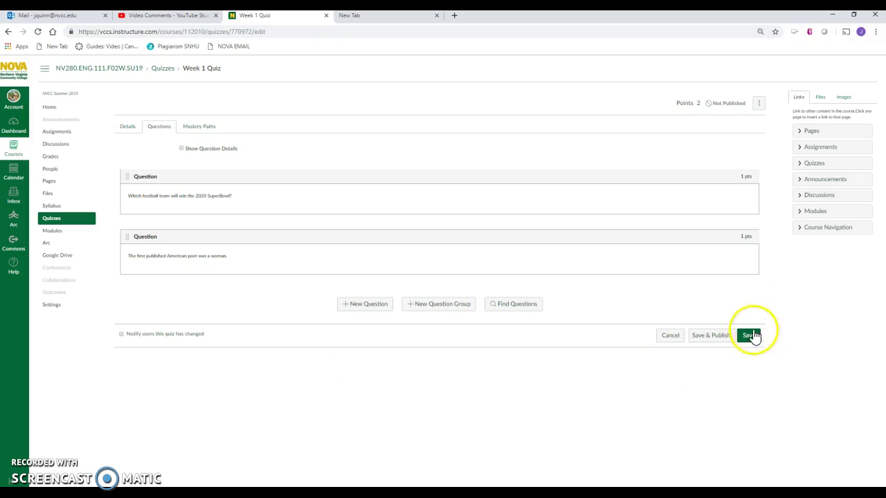
# Reopen the American poet question for editing, set its points to .5 and update it
pyautogui.moveTo(745, 240)
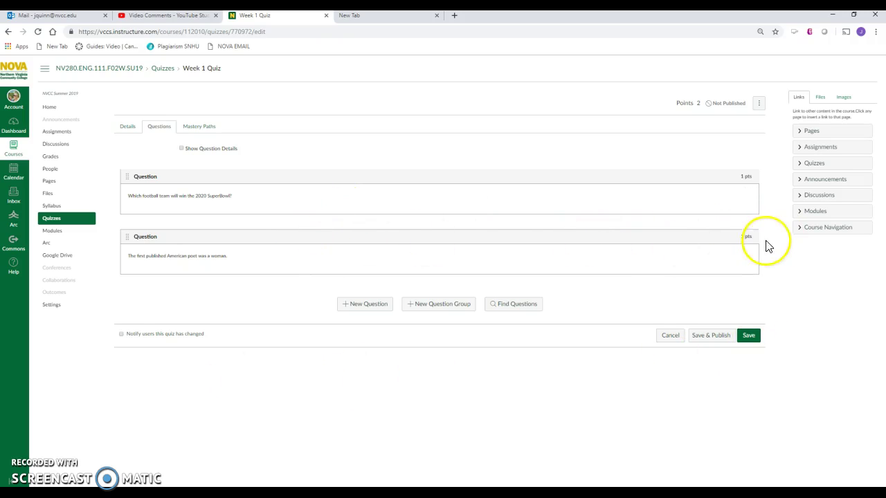
pyautogui.click(744, 250)
pyautogui.click(732, 240)
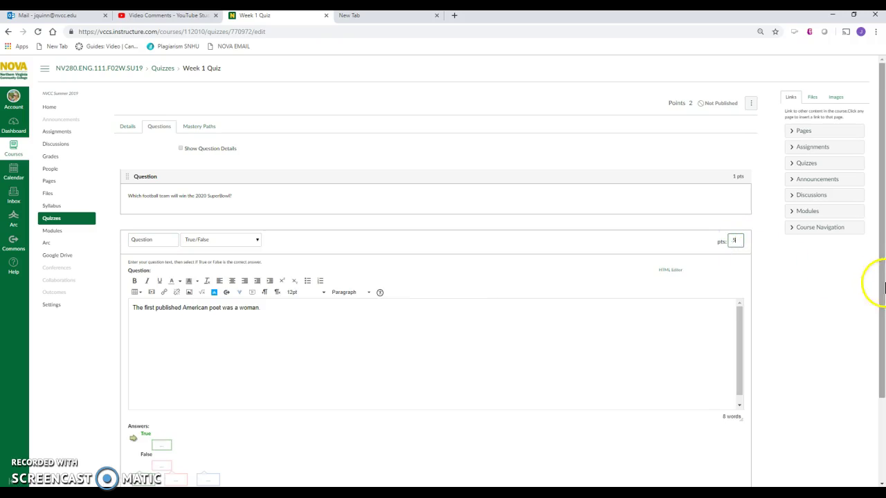
pyautogui.scroll(-2, 880, 276)
pyautogui.click(739, 471)
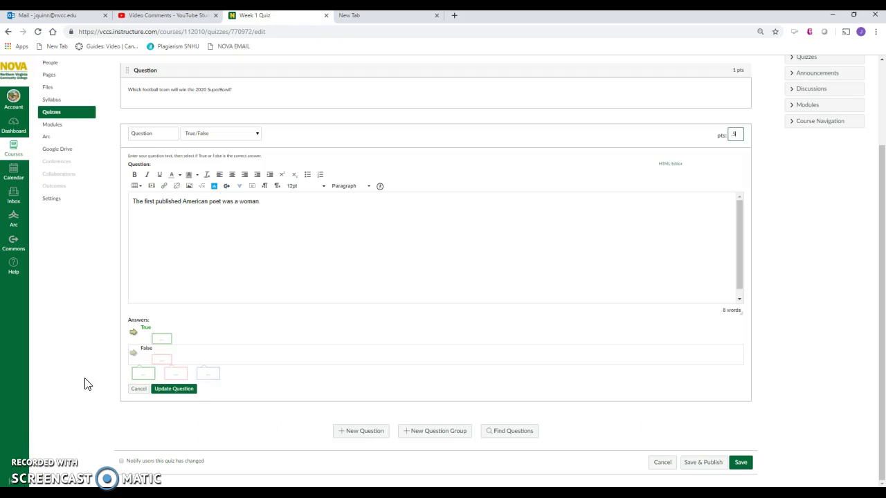
pyautogui.click(734, 135)
pyautogui.write('.5')
pyautogui.click(174, 388)
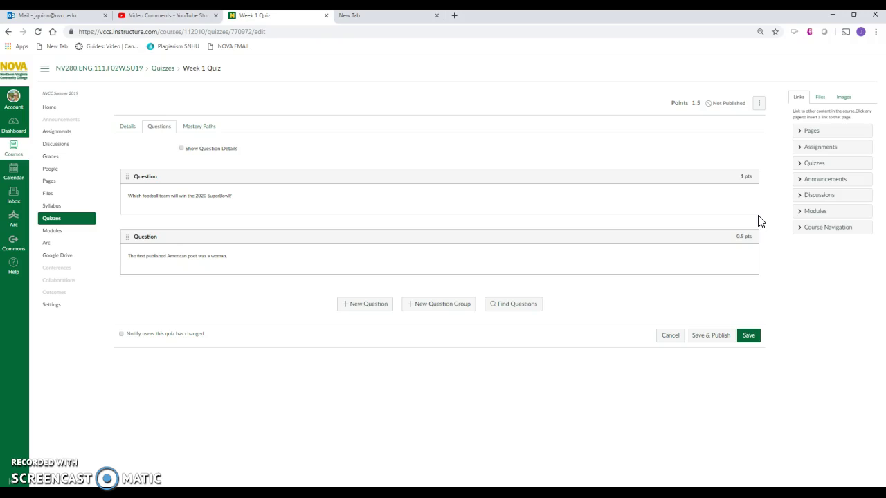
# Check which existing questions can be found for the quiz, without adding any
pyautogui.click(526, 308)
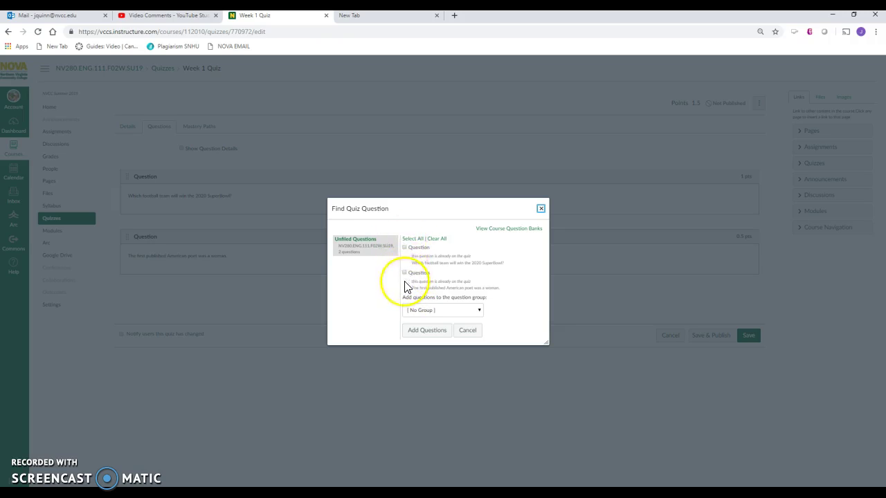
pyautogui.click(468, 331)
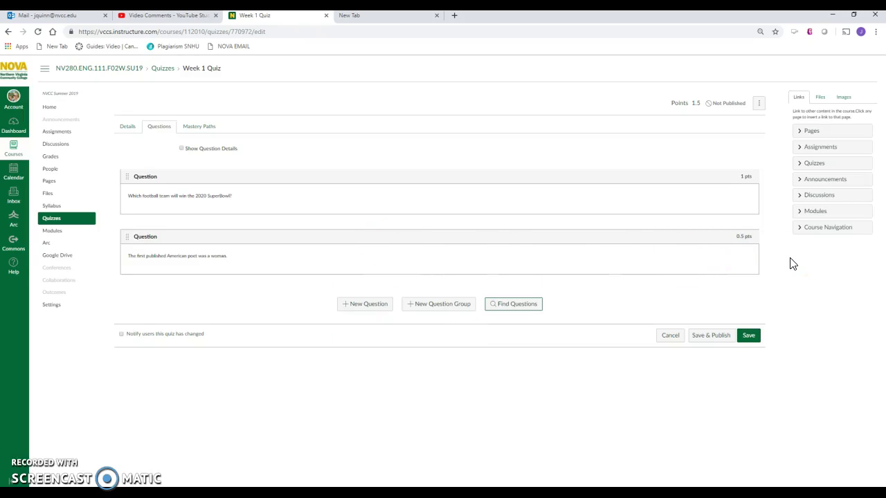
# Save the quiz and publish Week 1 Quiz in the Week 2 module of the course modules
pyautogui.click(749, 338)
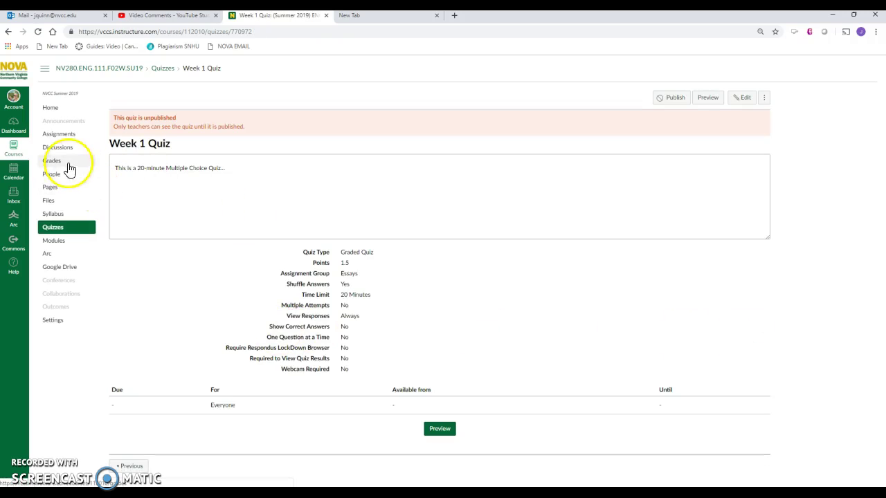
pyautogui.click(60, 246)
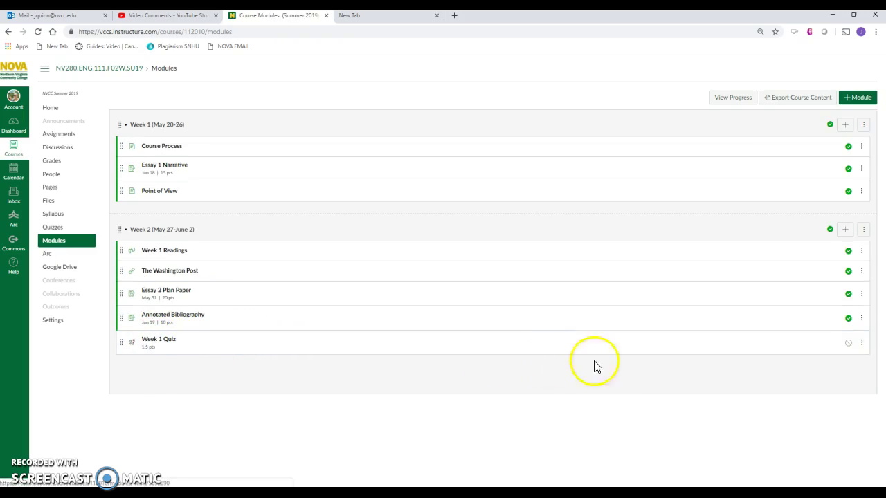
pyautogui.click(848, 344)
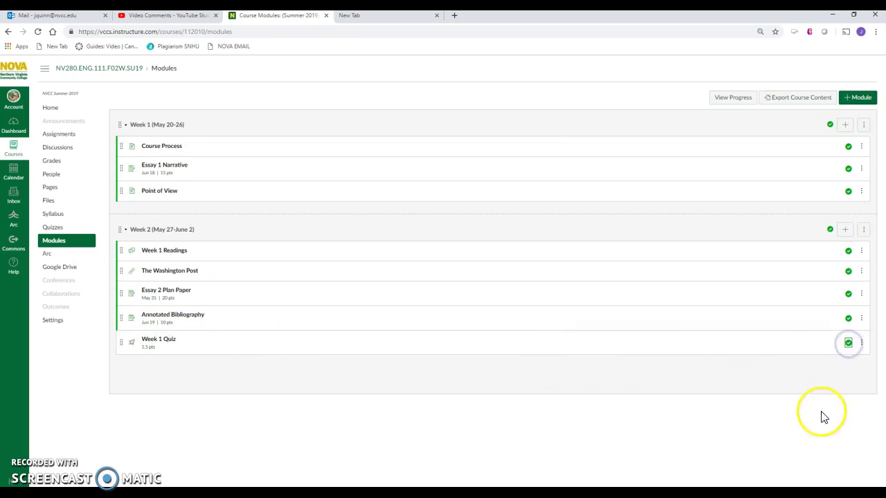
# Open a preview of Week 1 Quiz, answer Jets to Question 1 and True to Question 2, and submit it
pyautogui.click(162, 346)
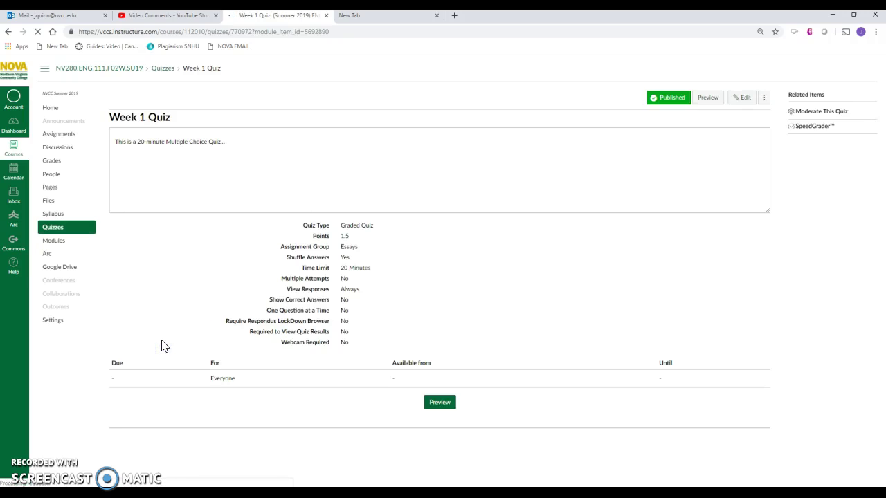
pyautogui.click(708, 98)
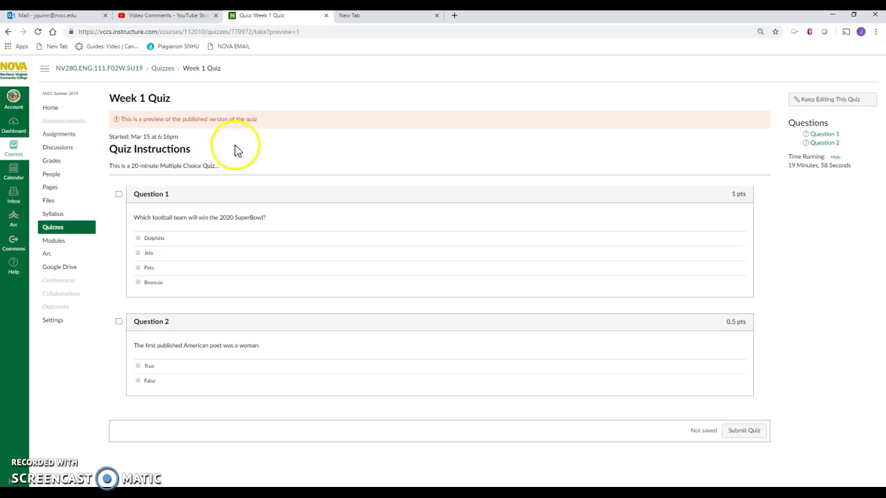
pyautogui.click(138, 252)
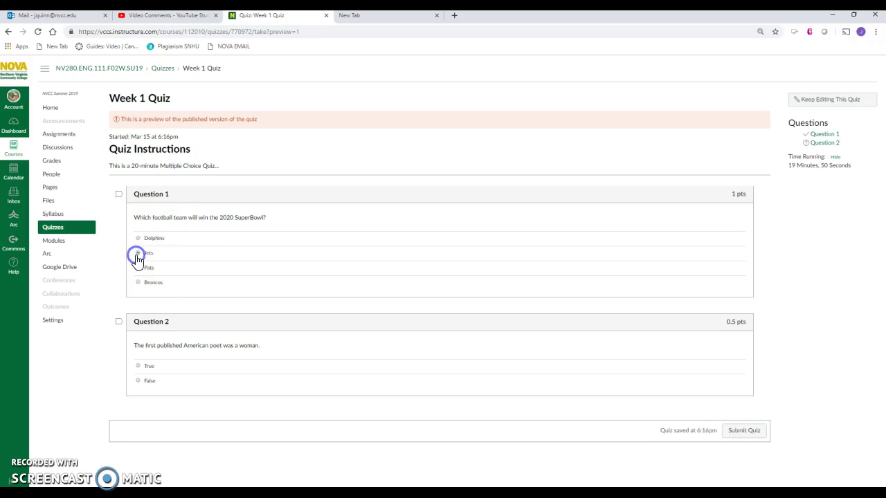
pyautogui.click(138, 366)
pyautogui.click(740, 431)
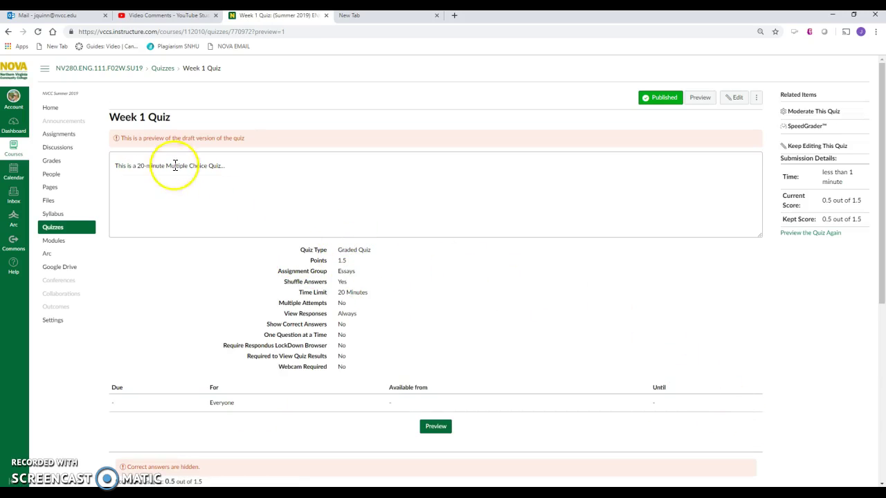
# Review the submitted preview's score, the marking of each question and whether the correct answers are shown
pyautogui.moveTo(881, 257); pyautogui.dragTo(882, 440)
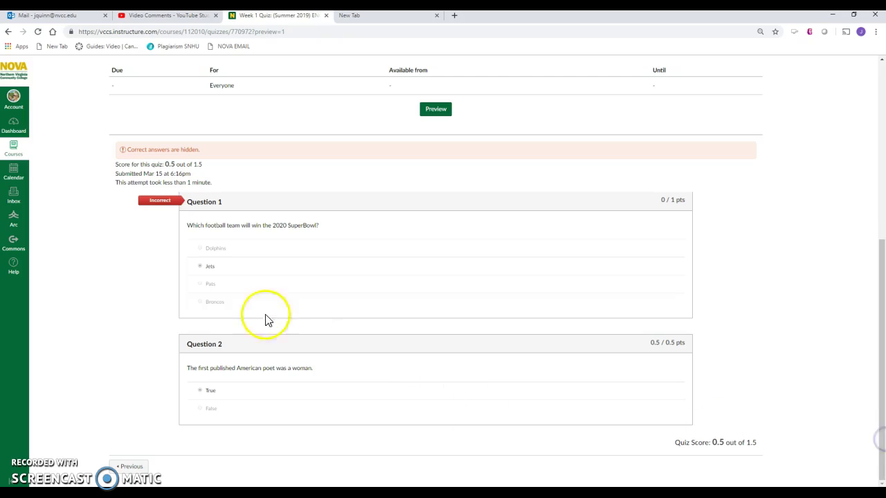
pyautogui.moveTo(882, 333); pyautogui.dragTo(882, 429)
pyautogui.moveTo(164, 164); pyautogui.dragTo(211, 171)
pyautogui.click(211, 171)
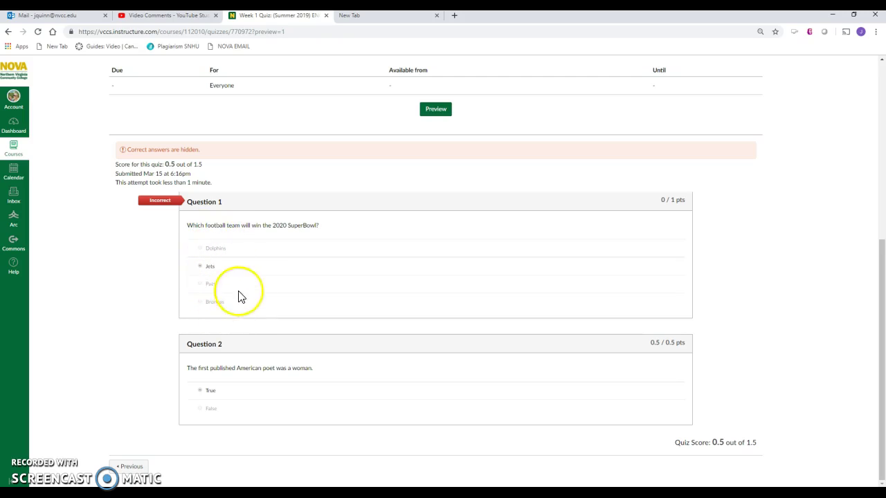
pyautogui.moveTo(883, 425); pyautogui.dragTo(805, 118)
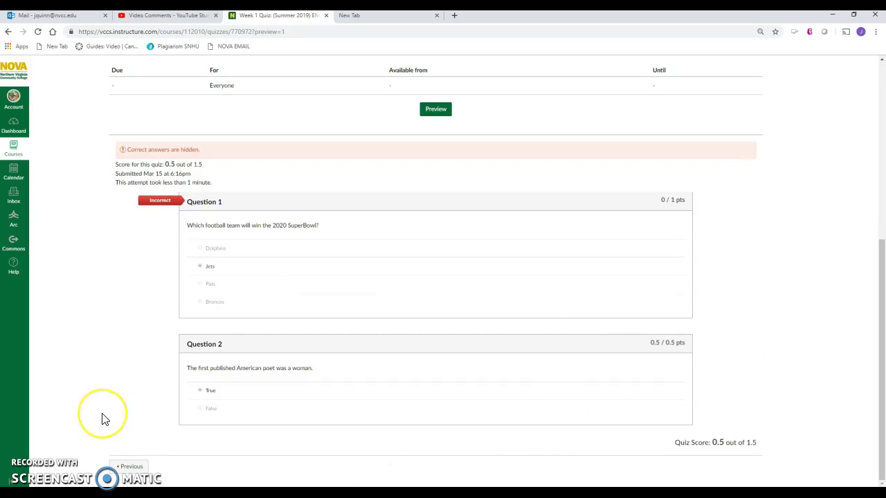